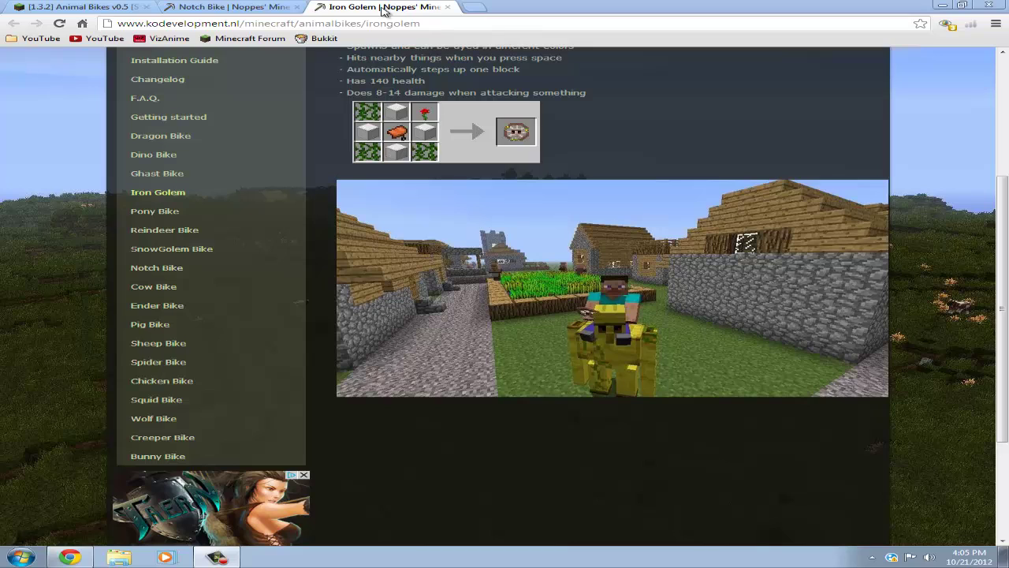
Browse the Notch Bike and Iron Golem pages, then return to the Animal Bikes v0.5 forum thread.
click(115, 6)
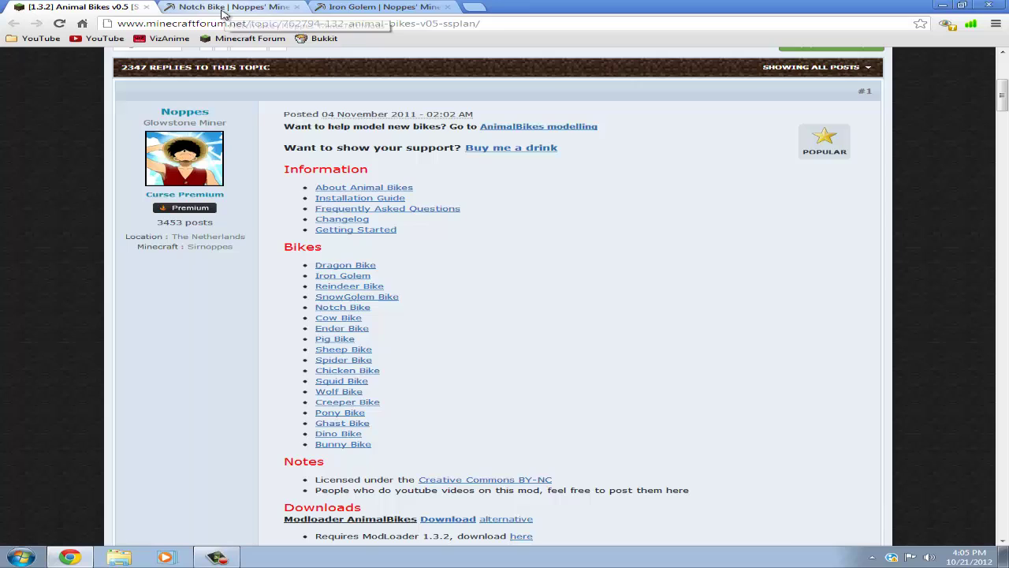
click(216, 8)
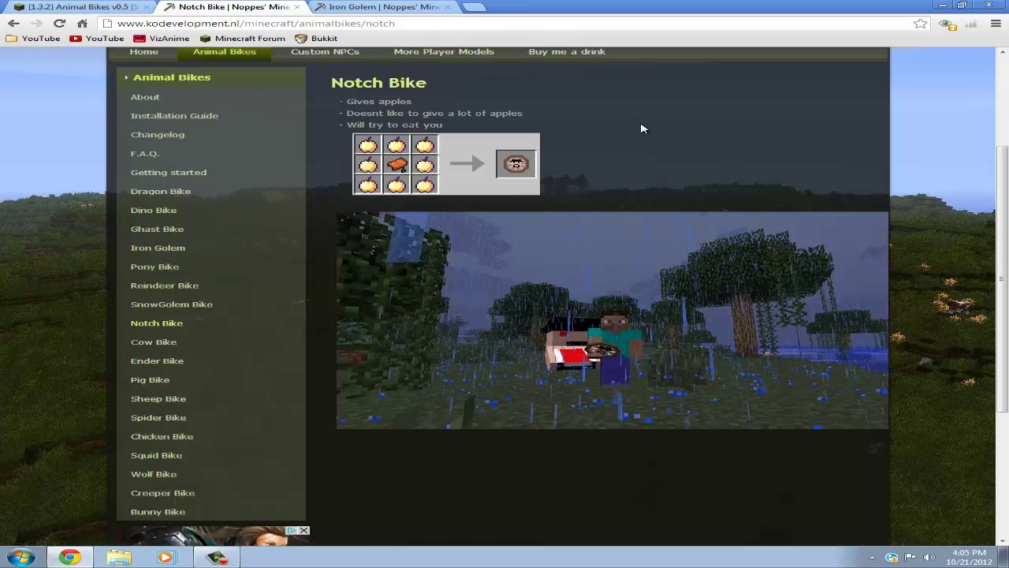
click(418, 6)
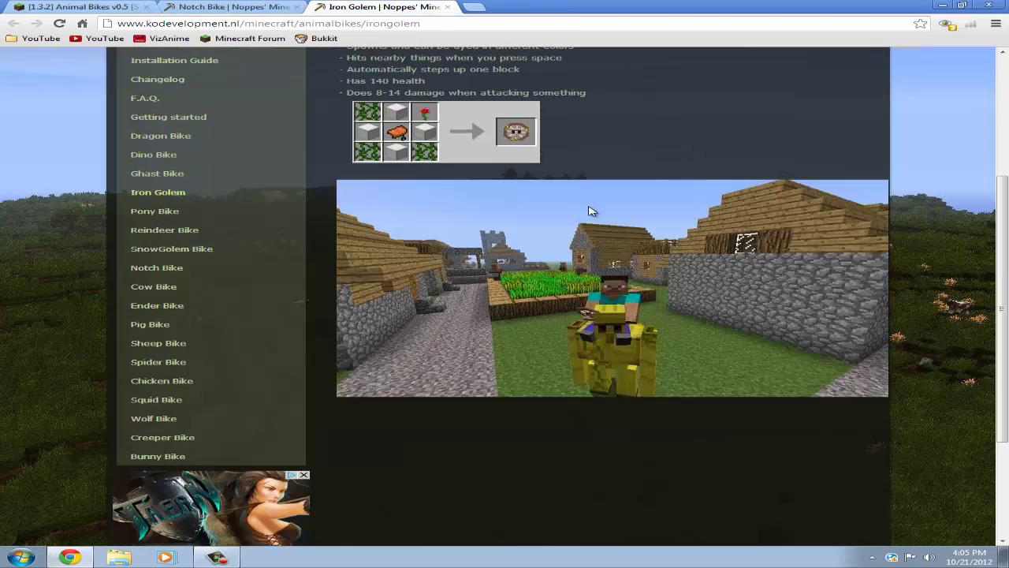
scroll(592, 211, up, 1)
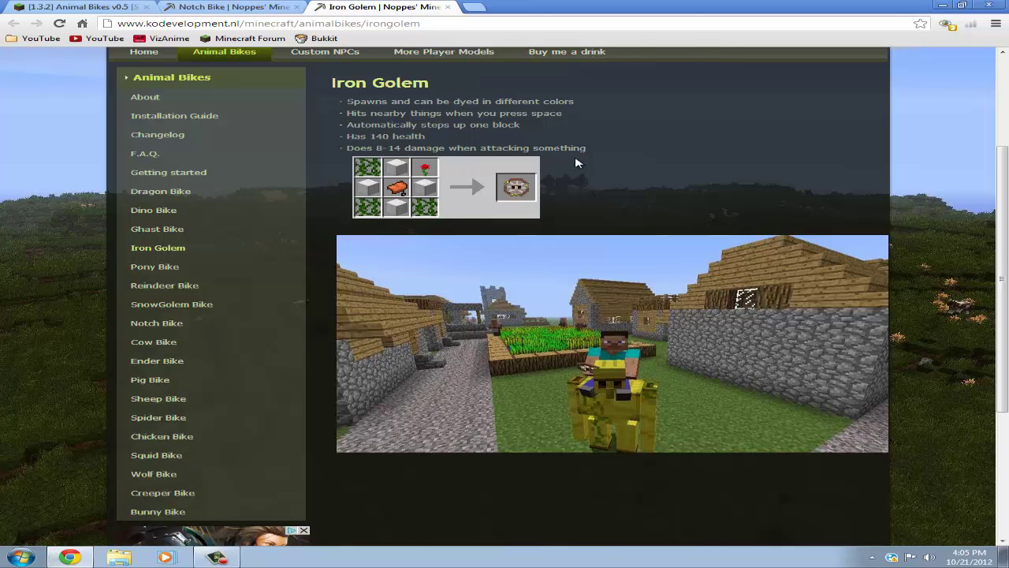
scroll(576, 163, up, 1)
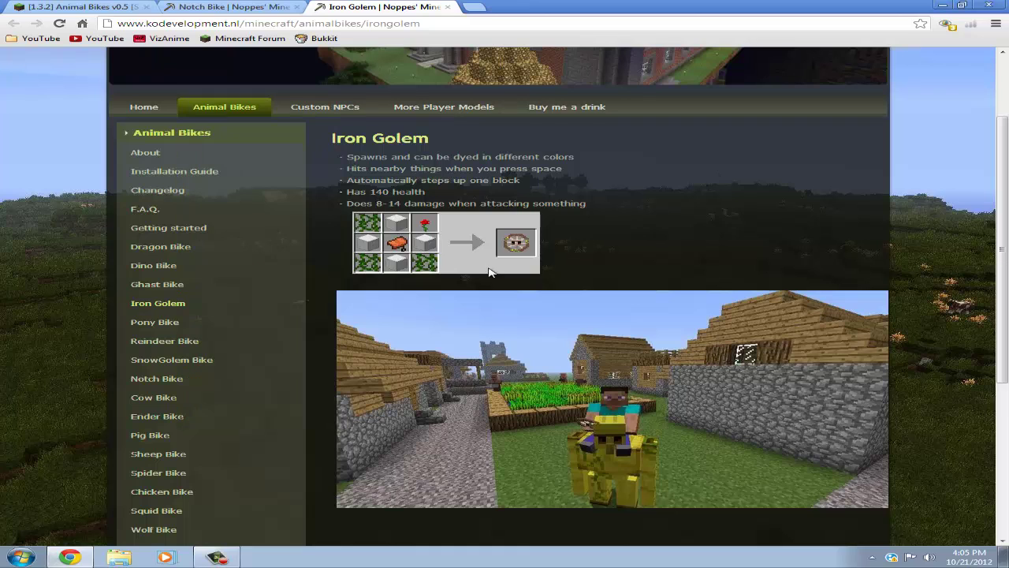
scroll(243, 269, down, 2)
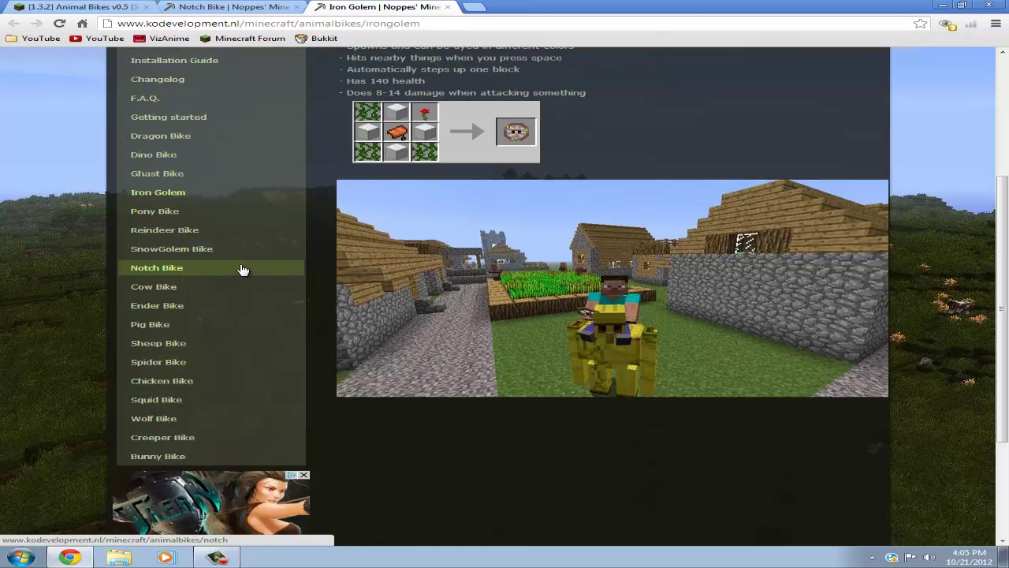
scroll(243, 269, up, 2)
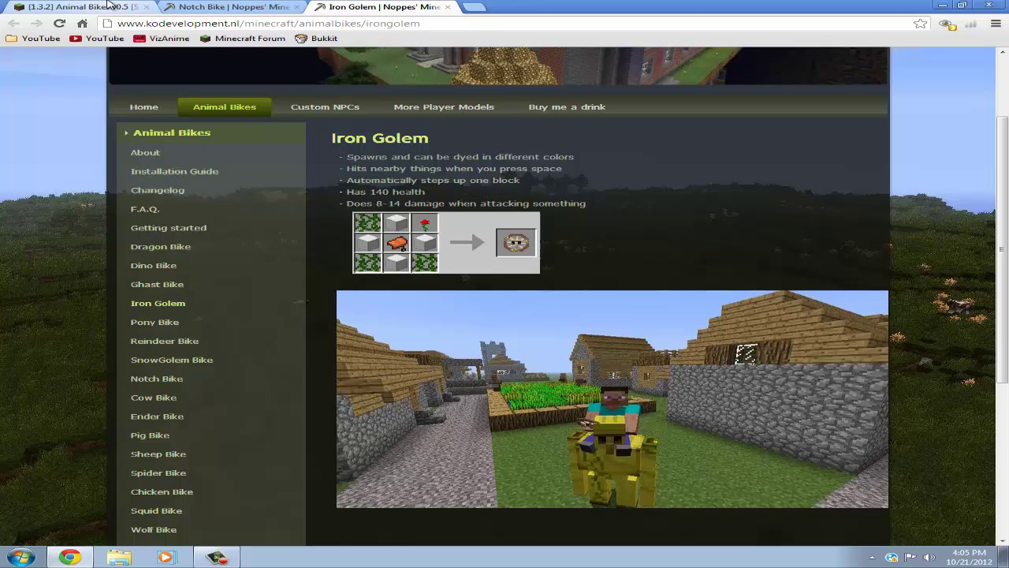
click(108, 6)
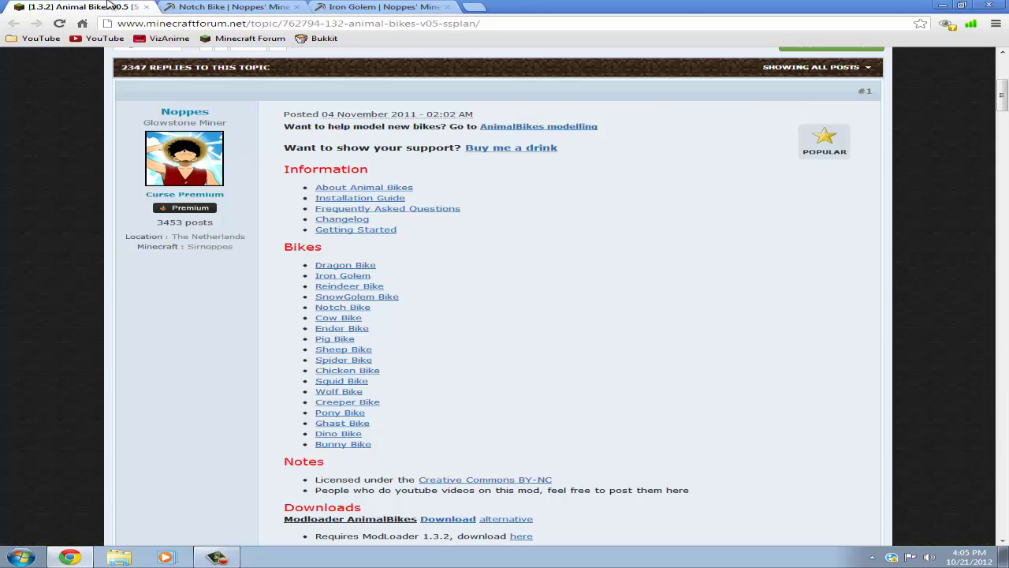
Close the Notch Bike and Iron Golem tabs and open the ModLoader AnimalBikes download in a new tab.
click(296, 6)
click(297, 8)
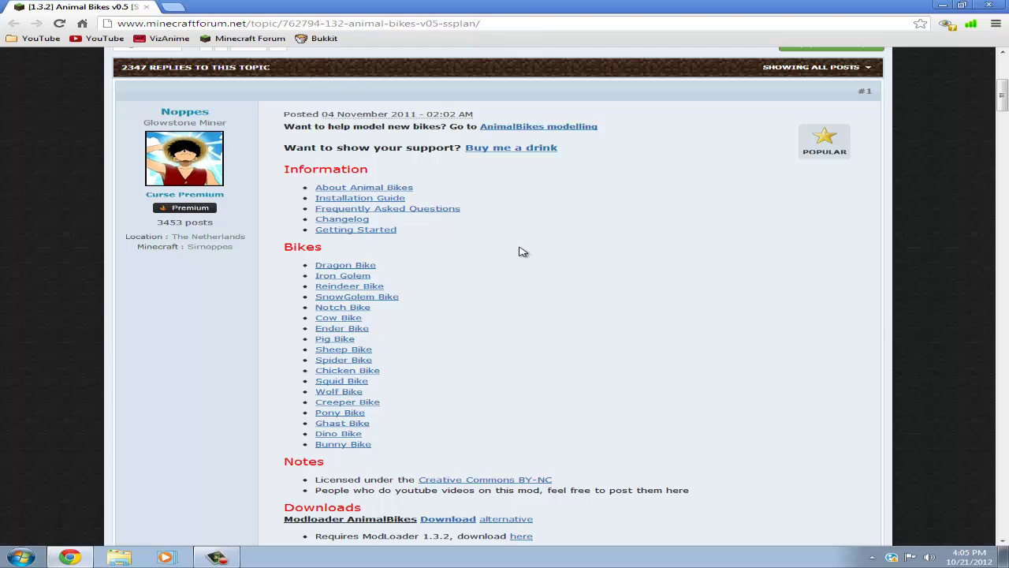
scroll(362, 296, down, 2)
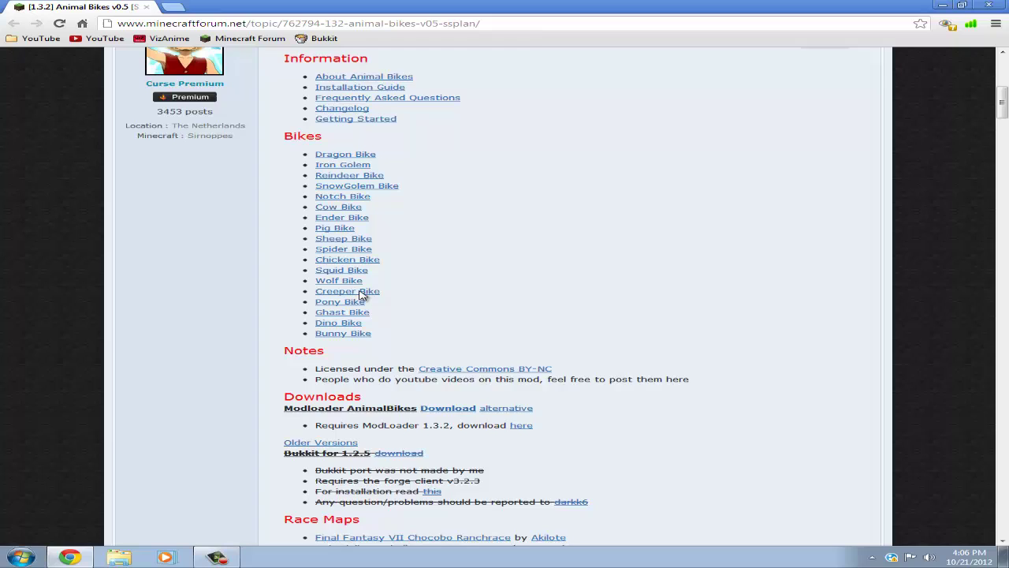
scroll(362, 295, down, 1)
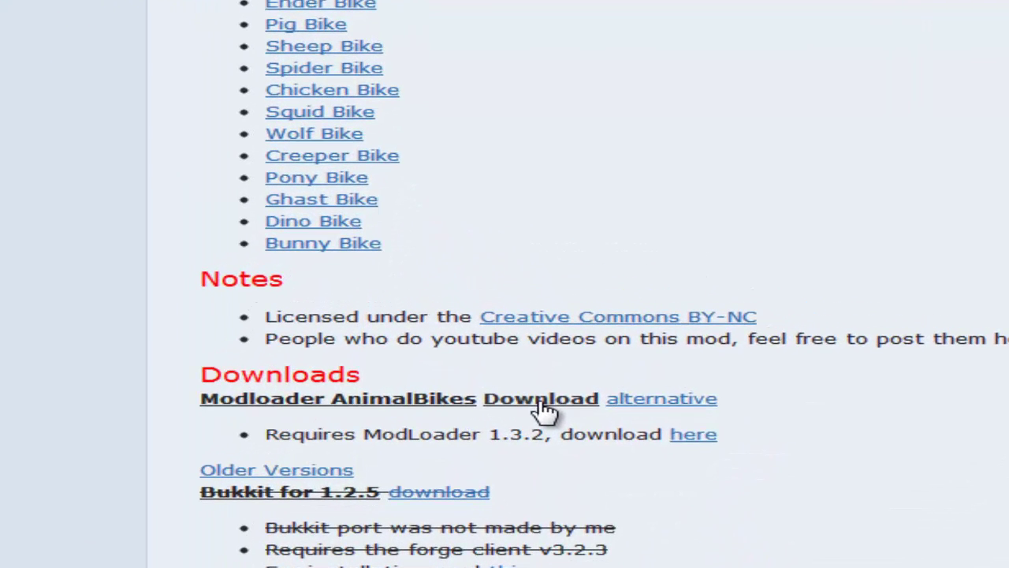
right_click(541, 402)
click(586, 414)
click(237, 6)
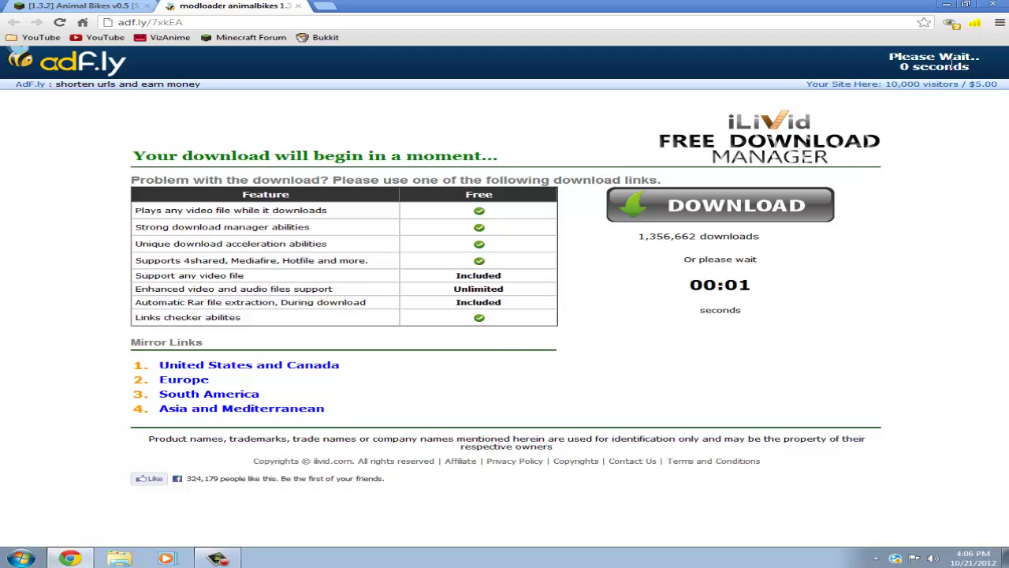
Skip the adf.ly ad and download AnimalBikes Modloader 1.3.2 v0.5.zip from MediaFire.
click(932, 68)
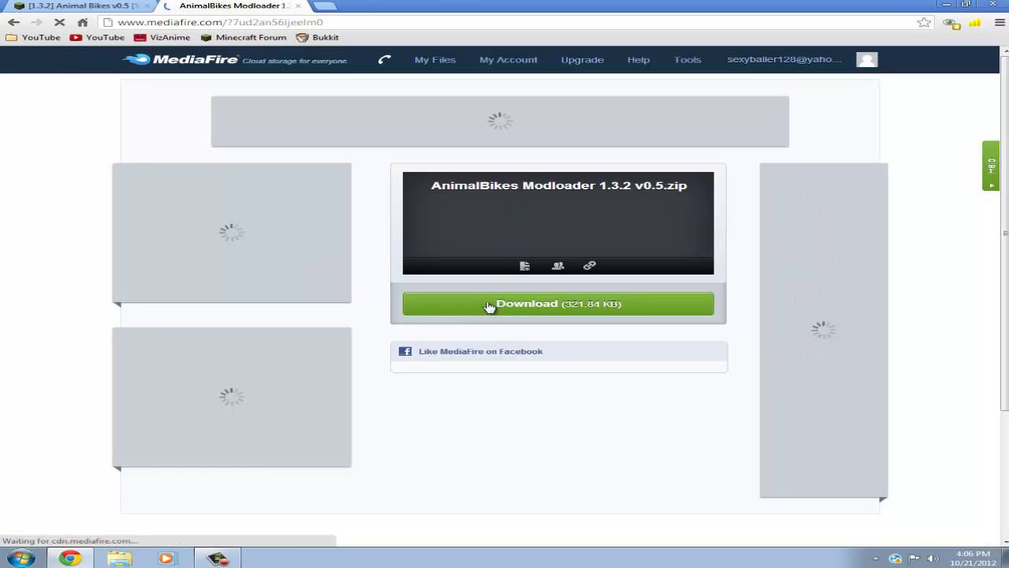
click(488, 306)
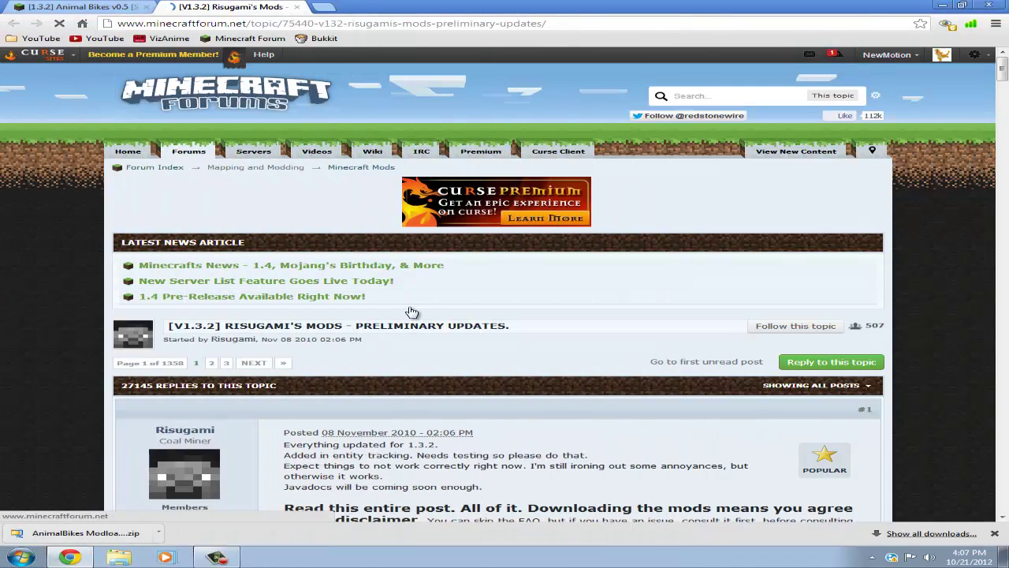
Find ModLoader 1.3.2 in Risugami's list and download ModLoader.zip via its direct link.
scroll(509, 275, down, 5)
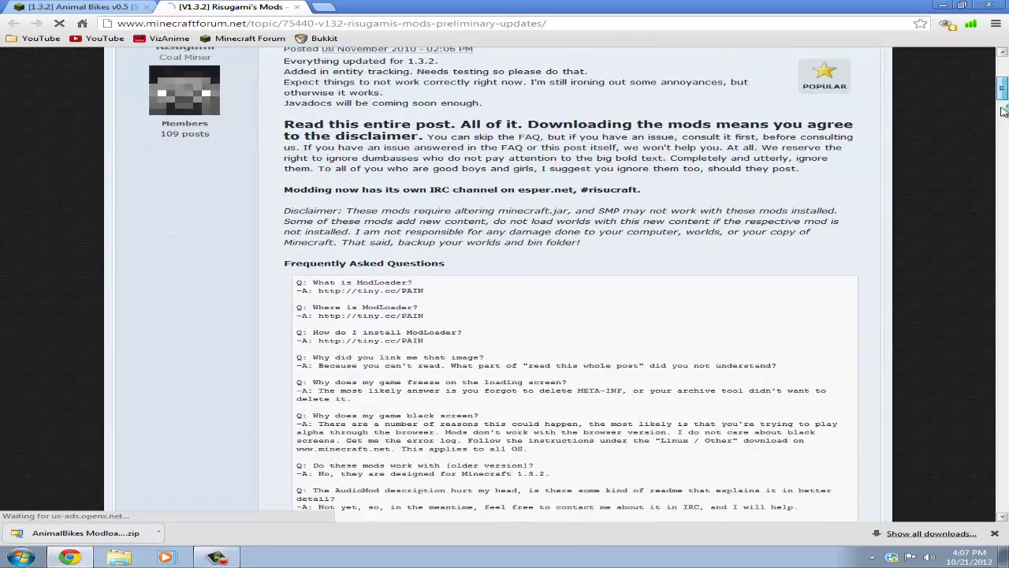
drag(1003, 111, 1003, 149)
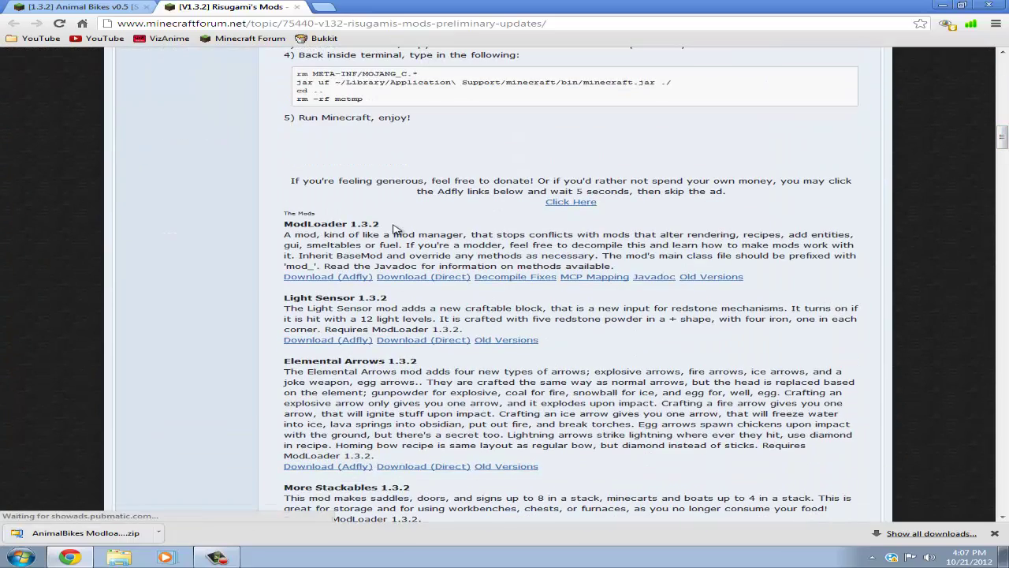
click(343, 279)
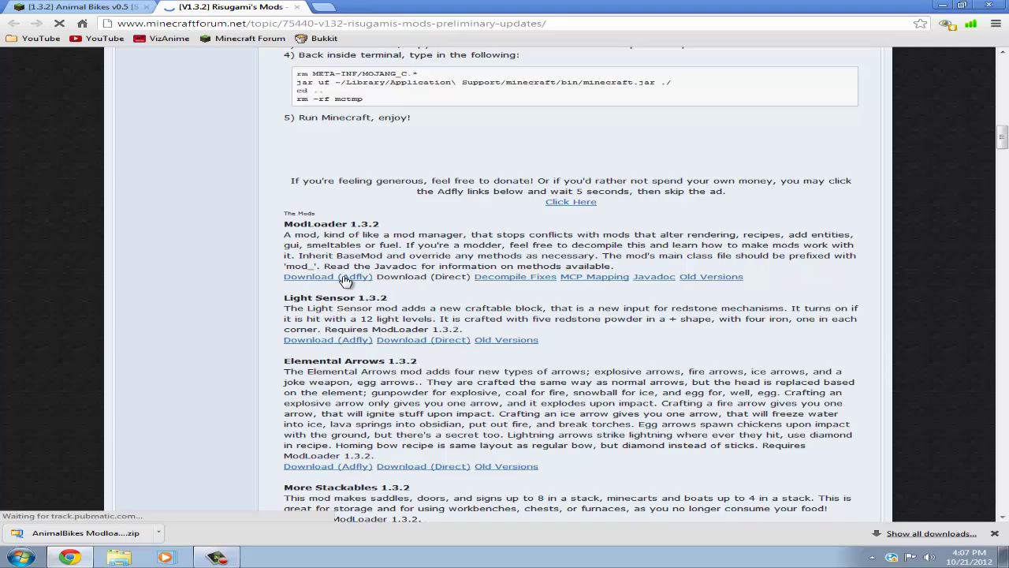
click(402, 282)
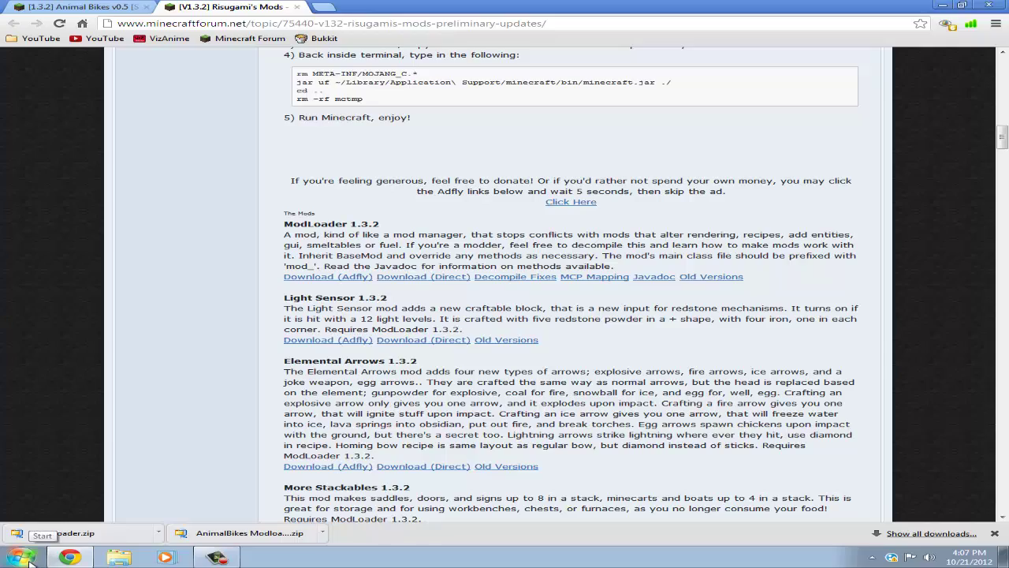
Enter %appdata% in the Windows Start search to open the AppData Roaming folder.
click(29, 560)
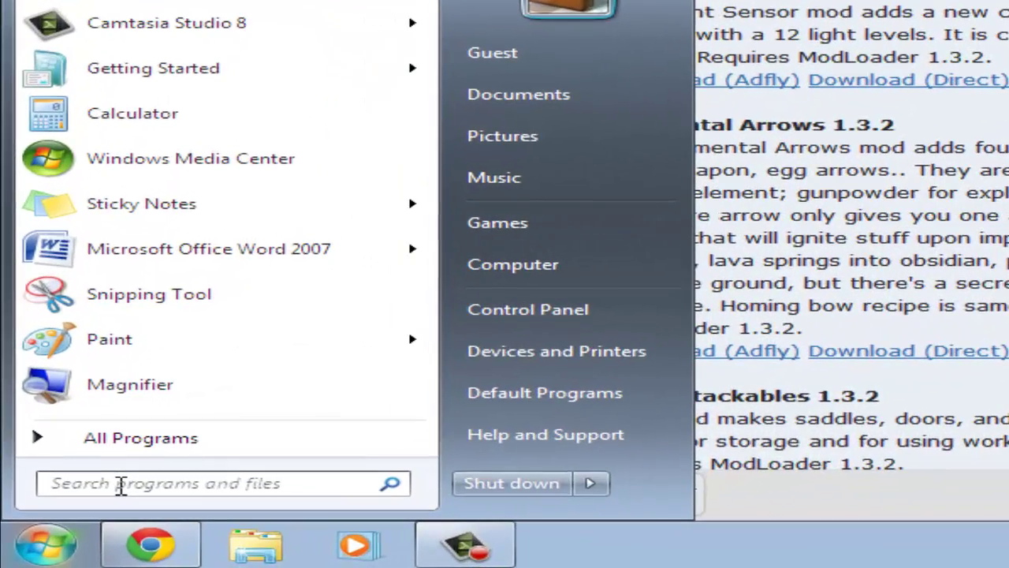
text(%appdata)
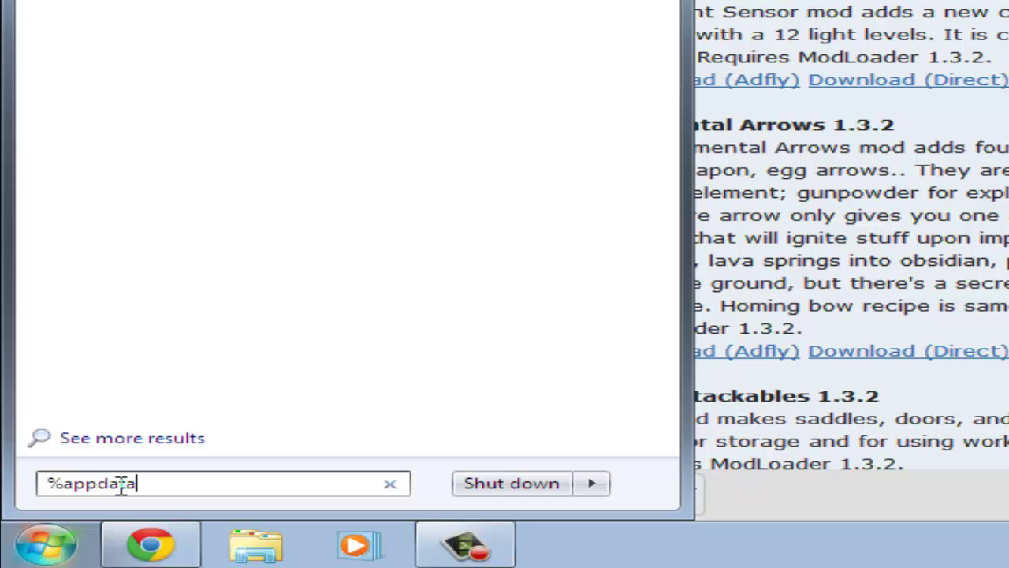
text(%)
key(Return)
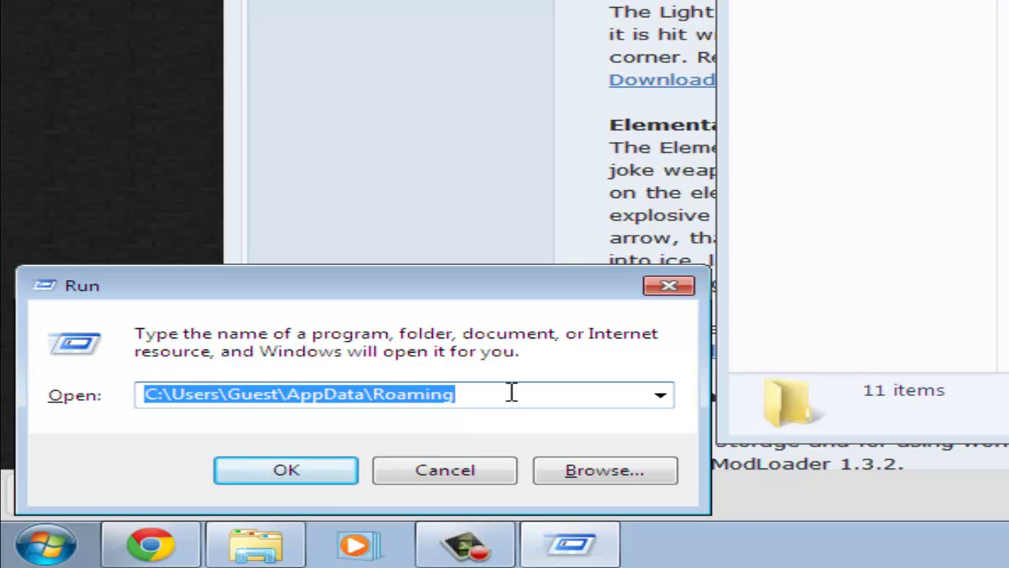
text(%appdata%)
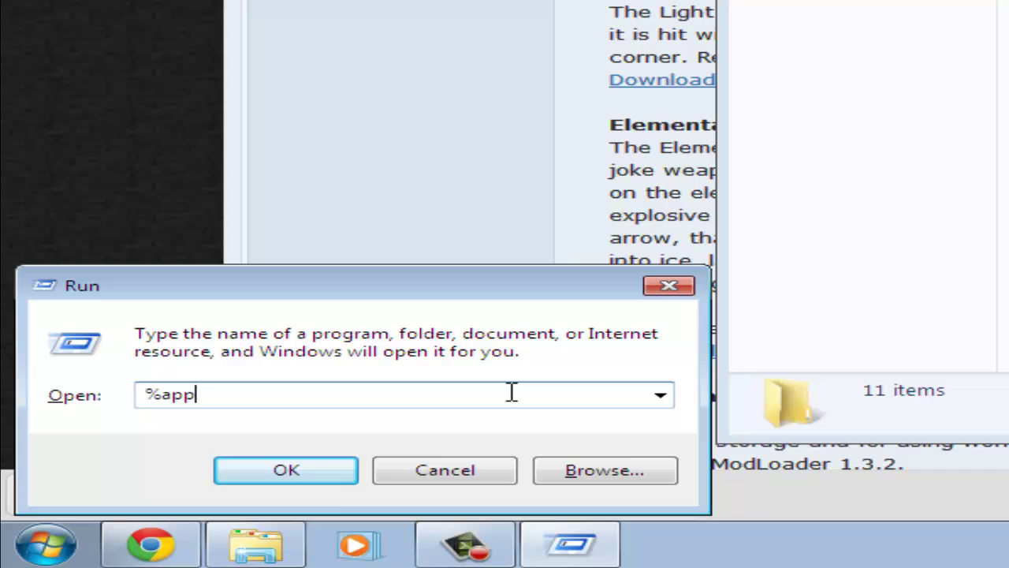
key(Return)
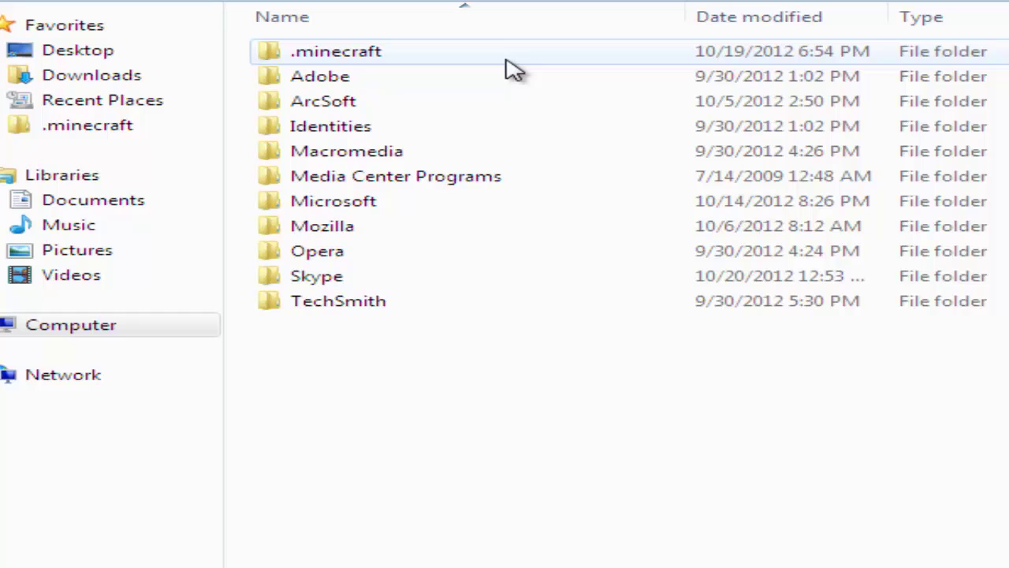
Go into .minecraft\bin and open minecraft.jar with WinZip.
double_click(508, 61)
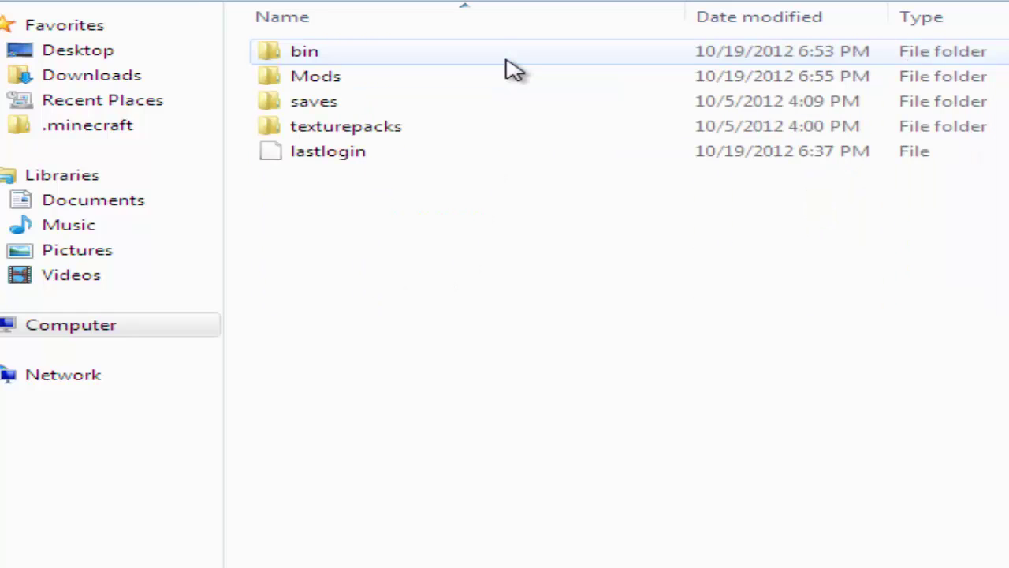
double_click(507, 67)
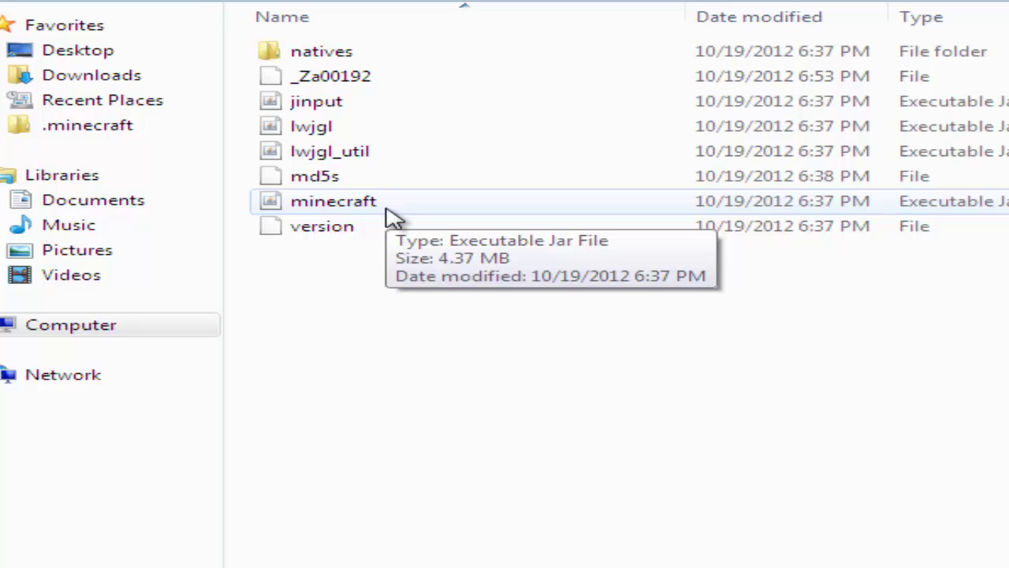
right_click(387, 210)
click(365, 208)
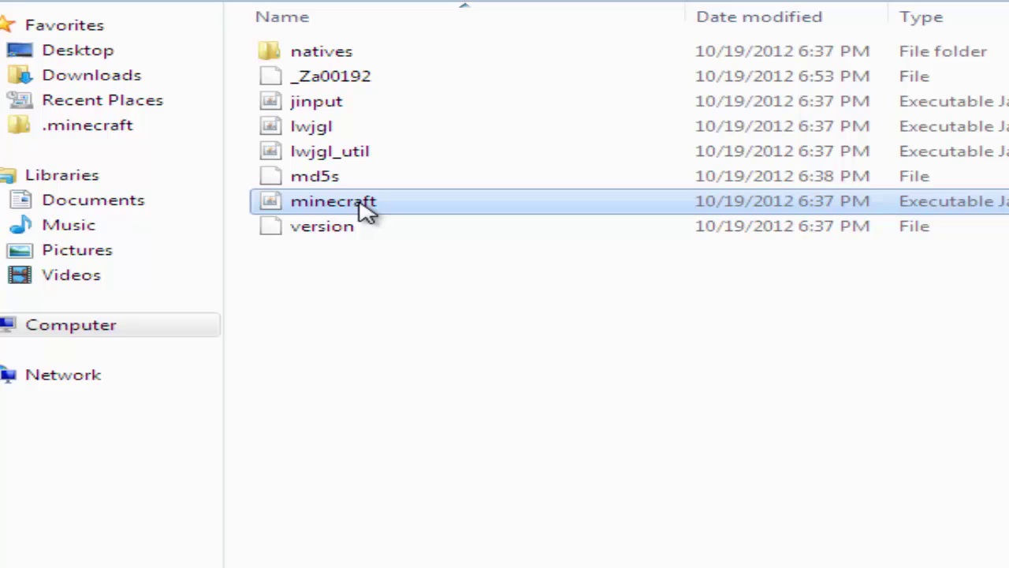
click(361, 204)
right_click(358, 202)
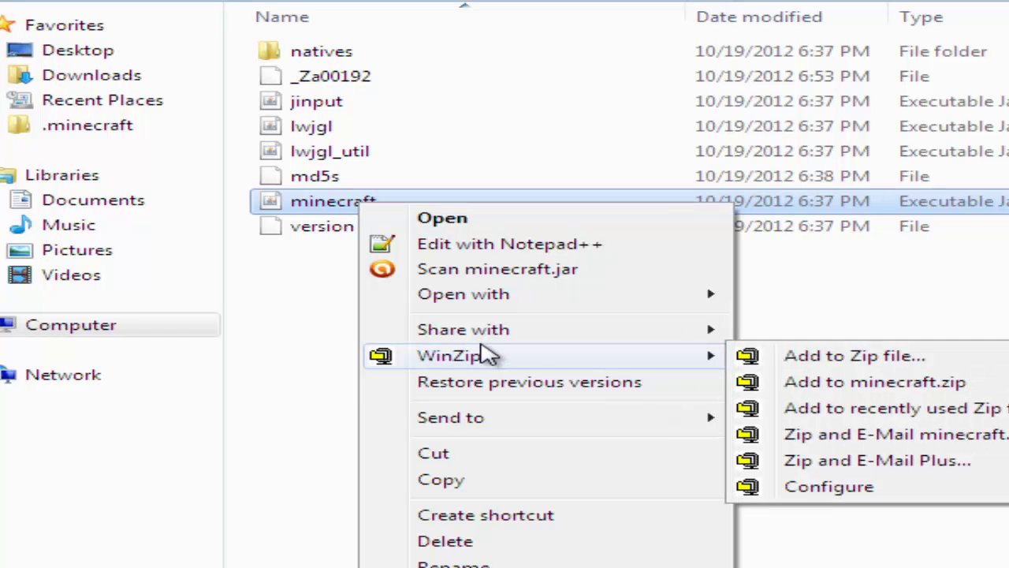
mouse_move(557, 292)
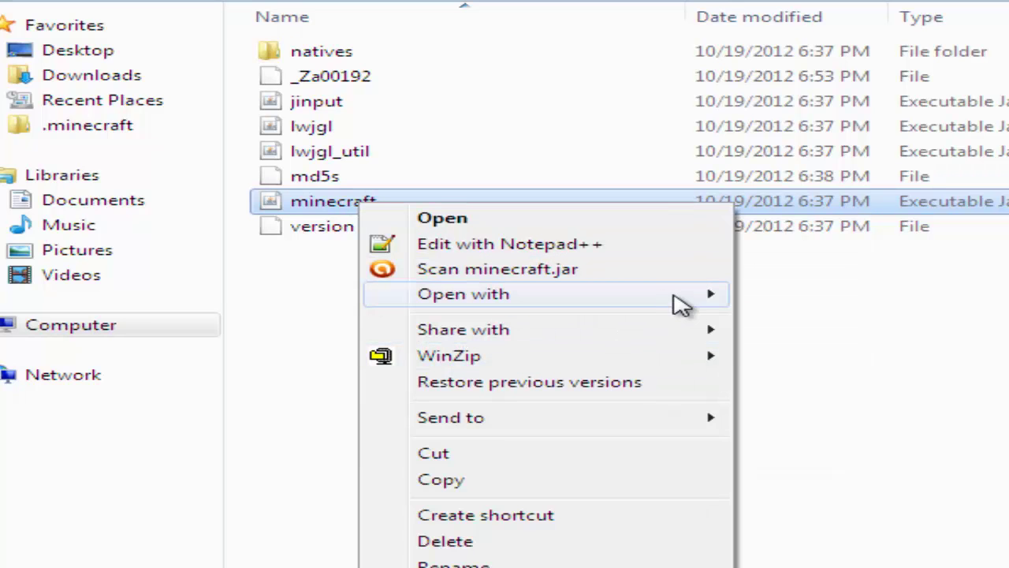
click(784, 323)
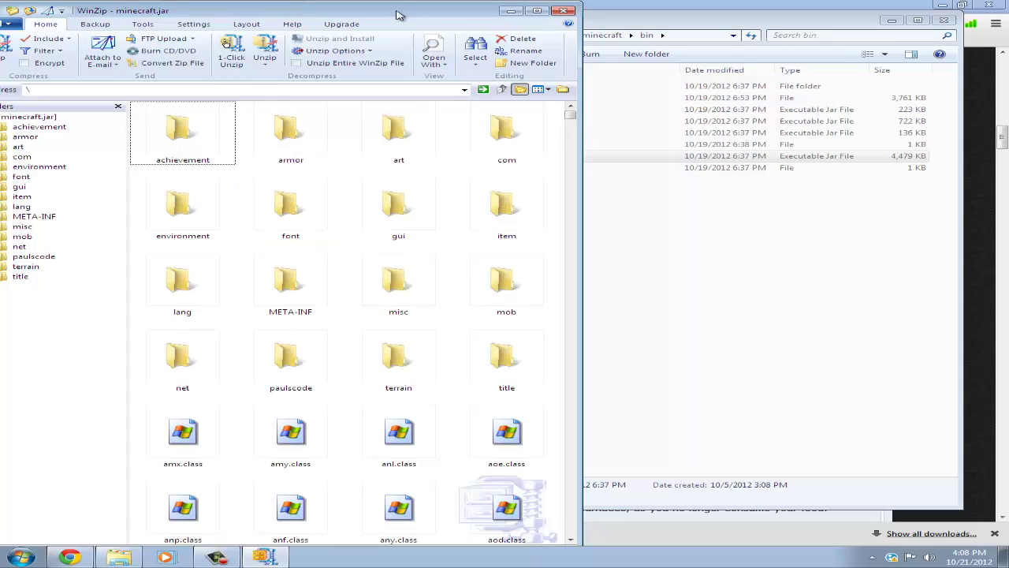
Delete the META-INF folder from minecraft.jar, confirming the removal.
click(286, 286)
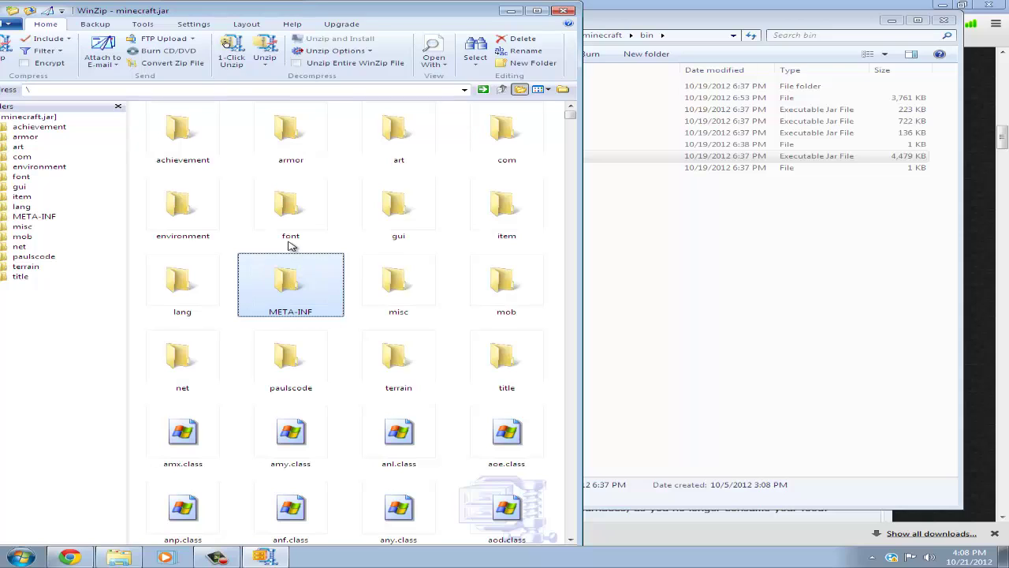
key(Delete)
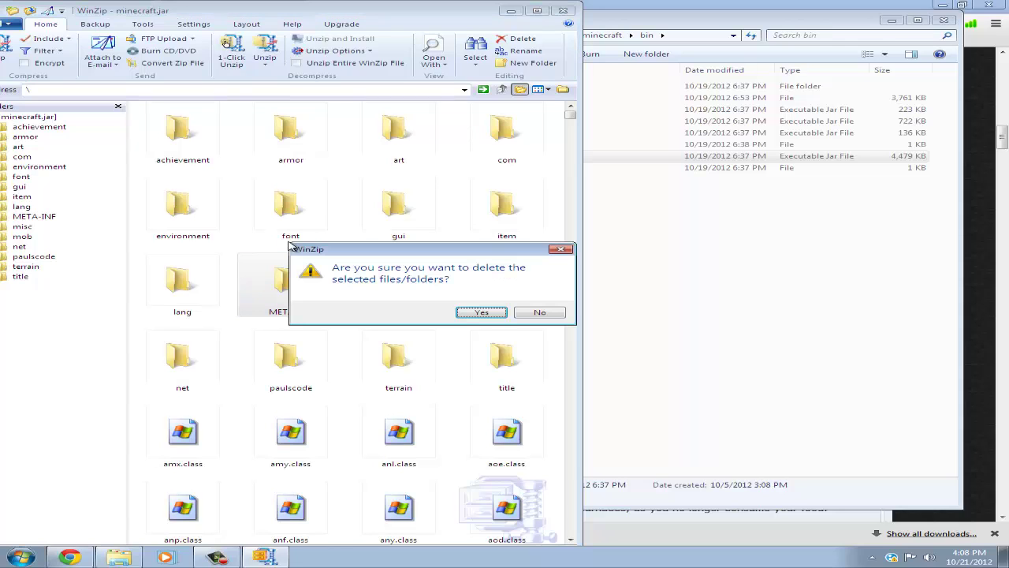
click(494, 312)
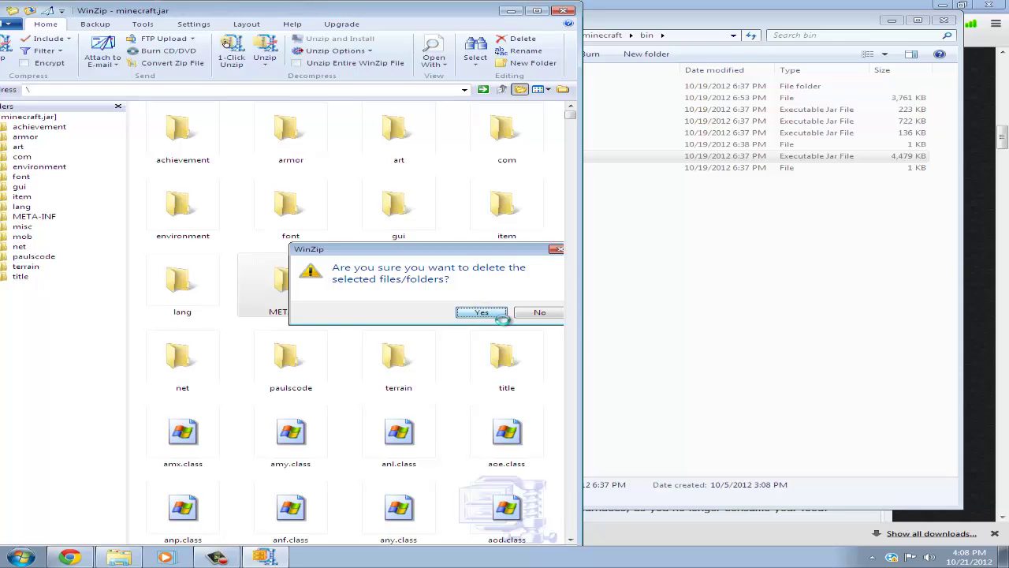
click(482, 312)
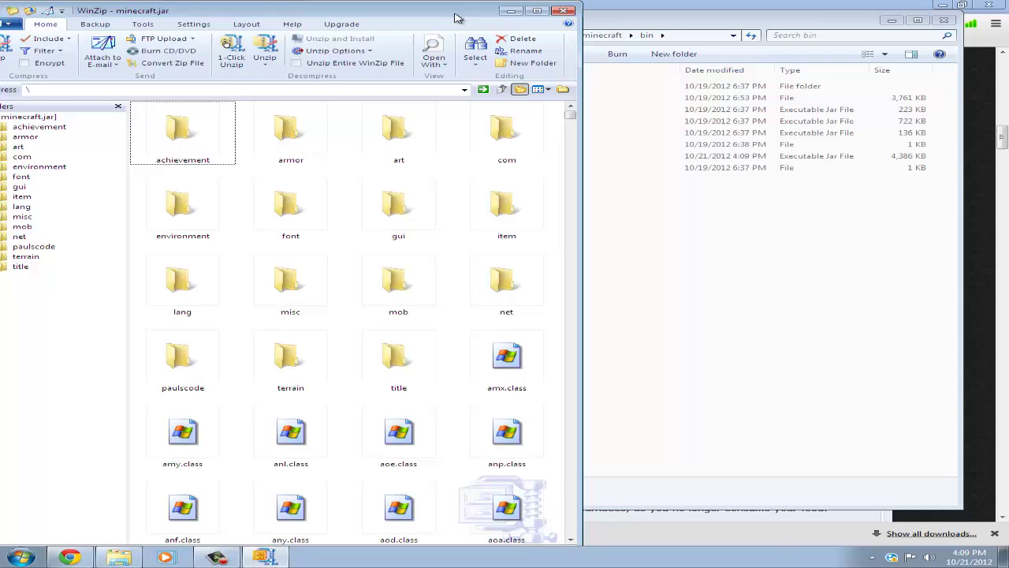
Open ModLoader.zip, select all its class files and drag them into minecraft.jar.
drag(461, 16, 893, 16)
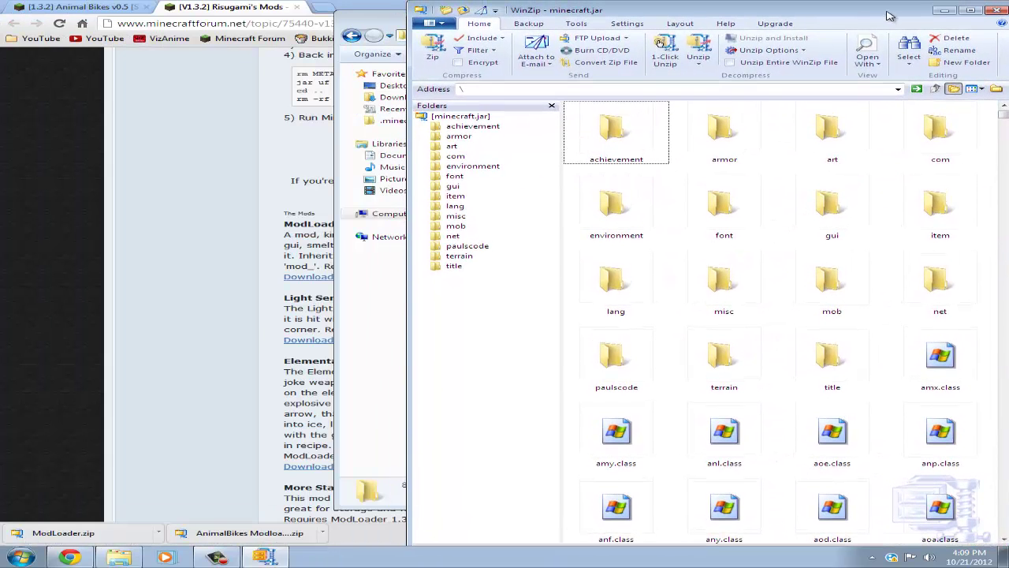
click(113, 542)
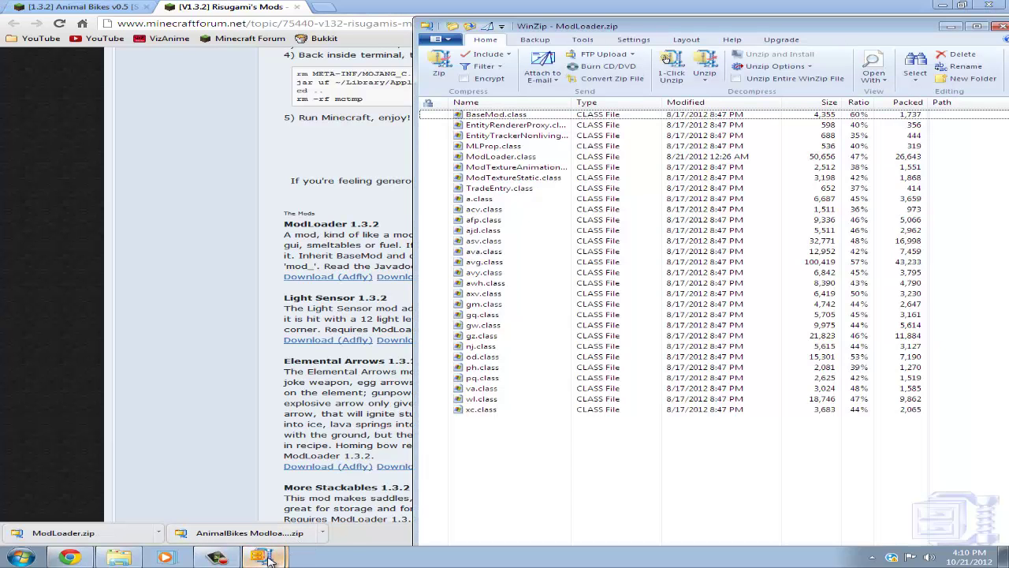
click(272, 558)
click(272, 514)
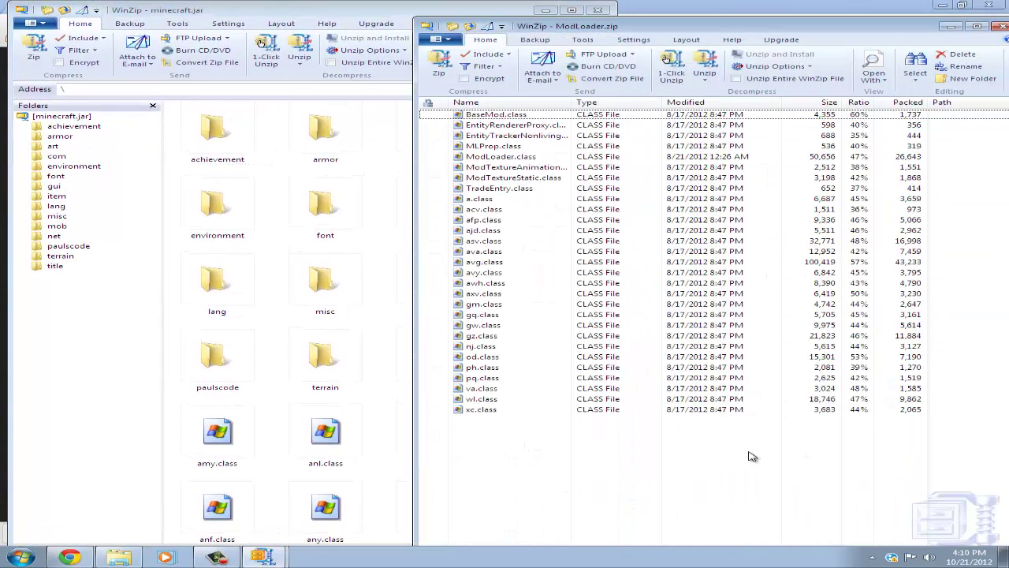
key(ctrl+a)
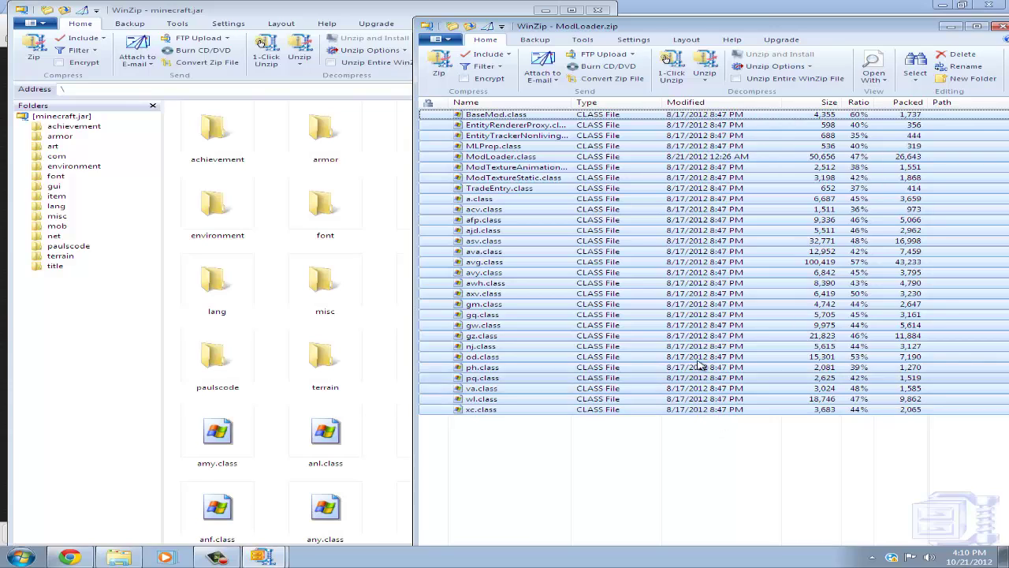
mouse_move(665, 272)
mouse_down()
mouse_move(391, 372)
mouse_move(278, 434)
mouse_move(286, 443)
mouse_up()
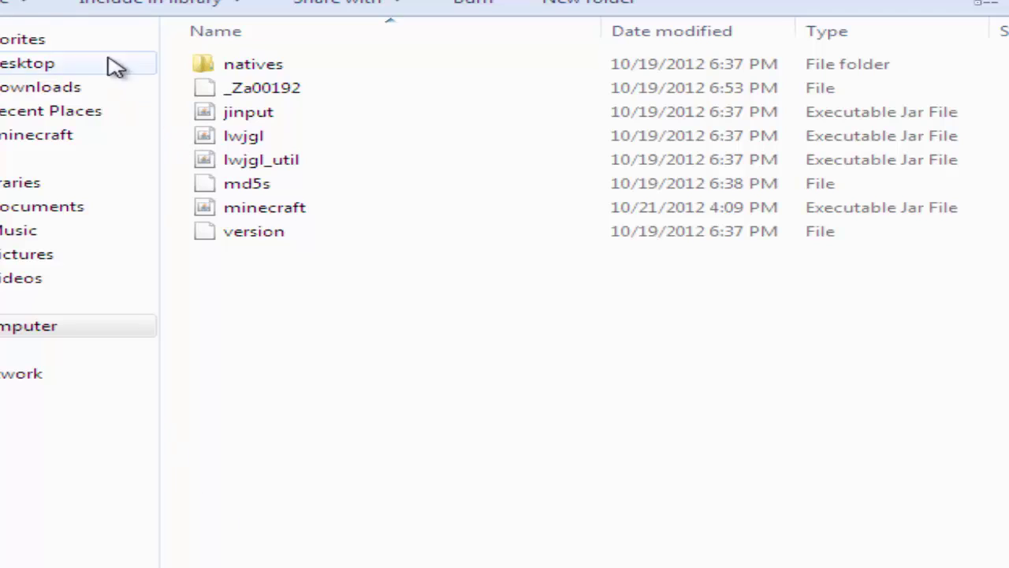
Go up from bin to .minecraft and open its Mods folder.
key(BackSpace)
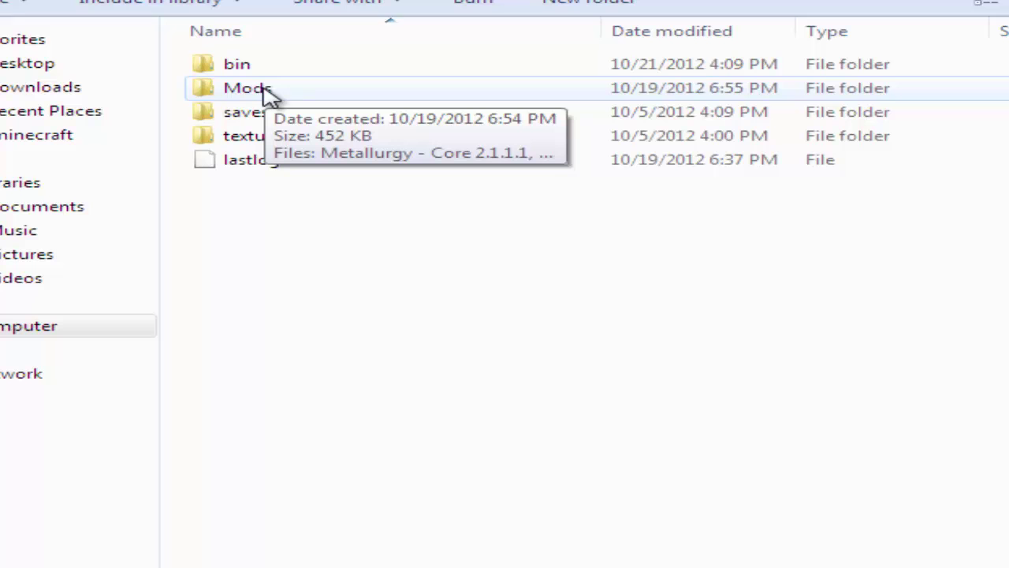
double_click(264, 90)
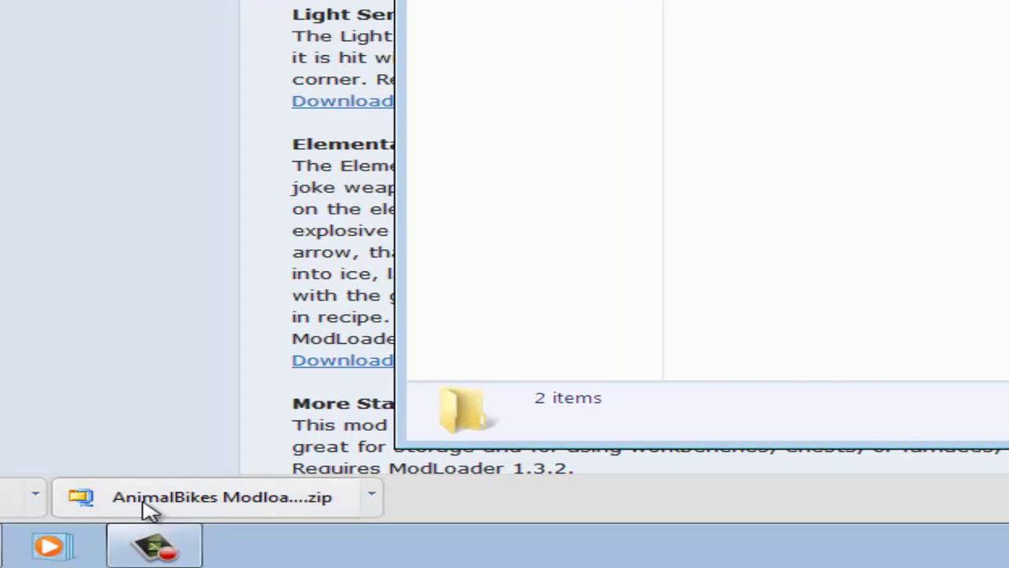
Drag AnimalBikes Modloader 1.3.2 v0.5.zip from Chrome's download bar into the Mods folder.
click(146, 511)
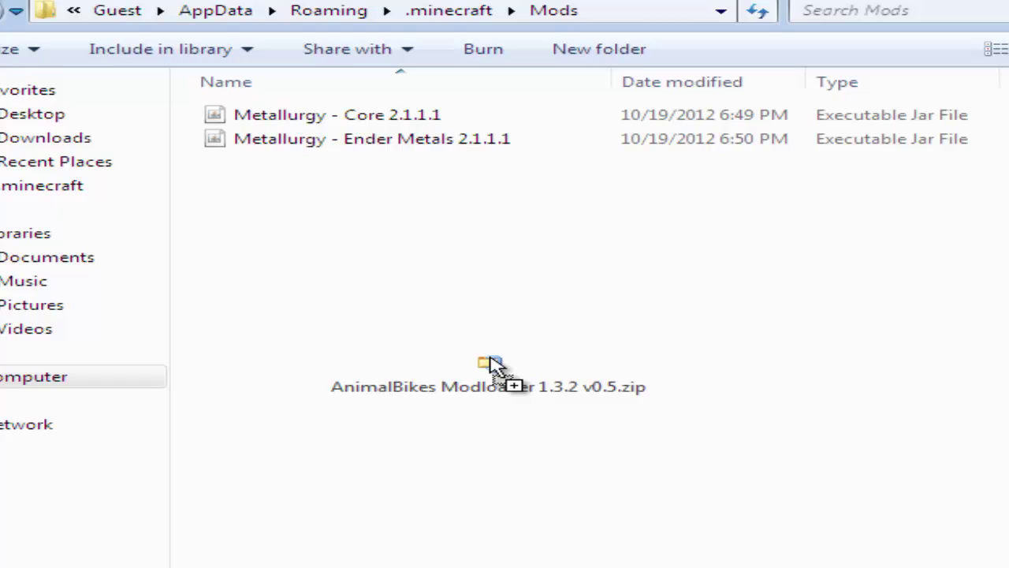
drag(508, 349, 519, 359)
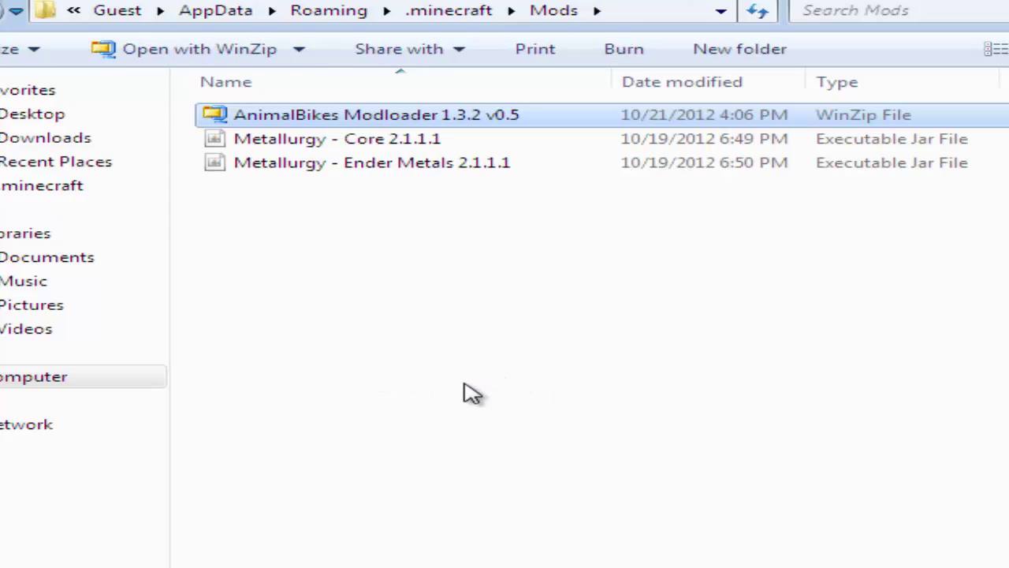